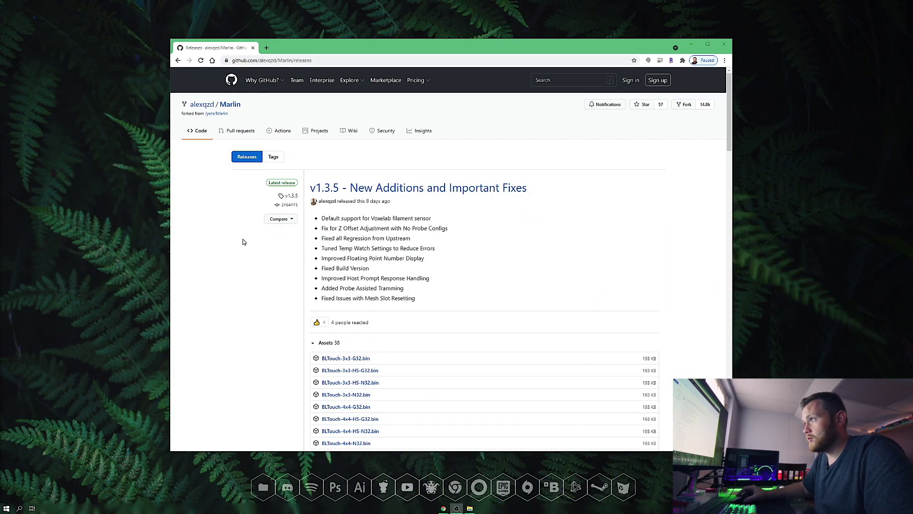
From the release Assets, download ManualMesh-3x3-G32.bin and Source code (zip), then minimize the browser
{"action": "scroll", "coordinate": [338, 257], "scroll_direction": "down", "scroll_amount": 7}
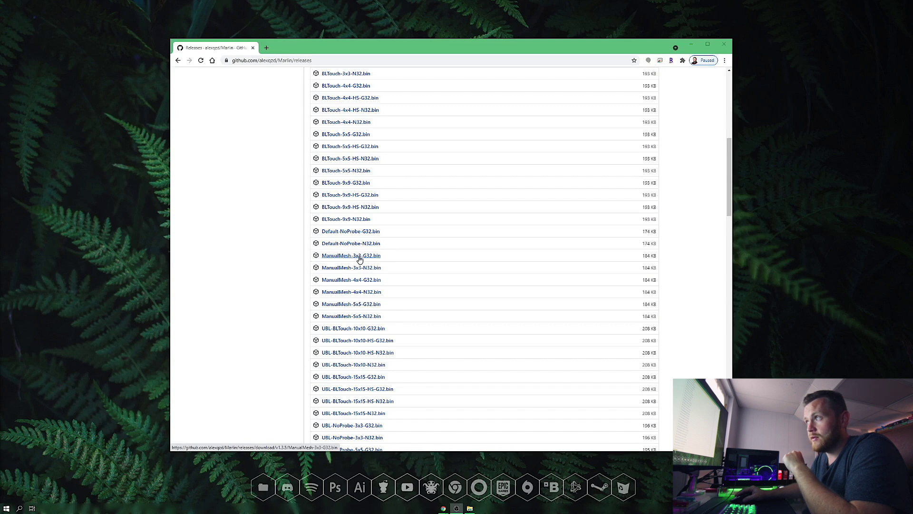
{"action": "left_click", "coordinate": [352, 259]}
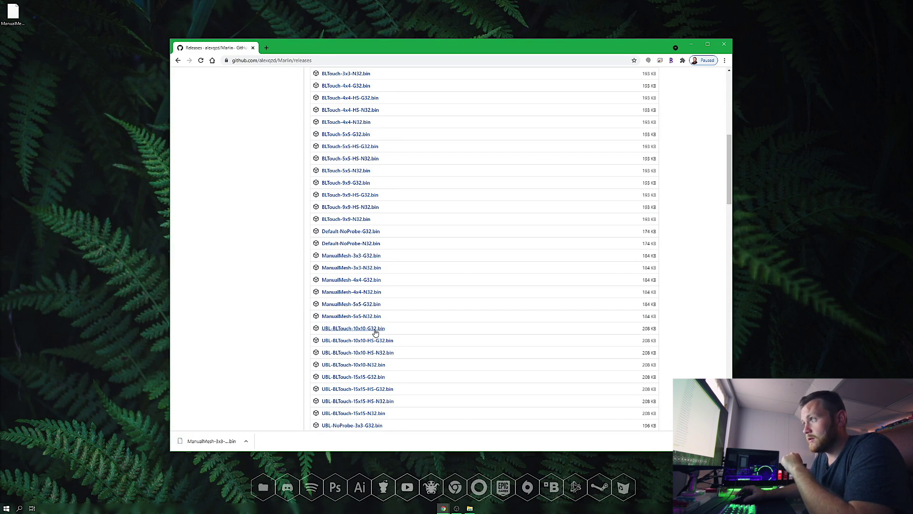
{"action": "scroll", "coordinate": [376, 332], "scroll_direction": "down", "scroll_amount": 3}
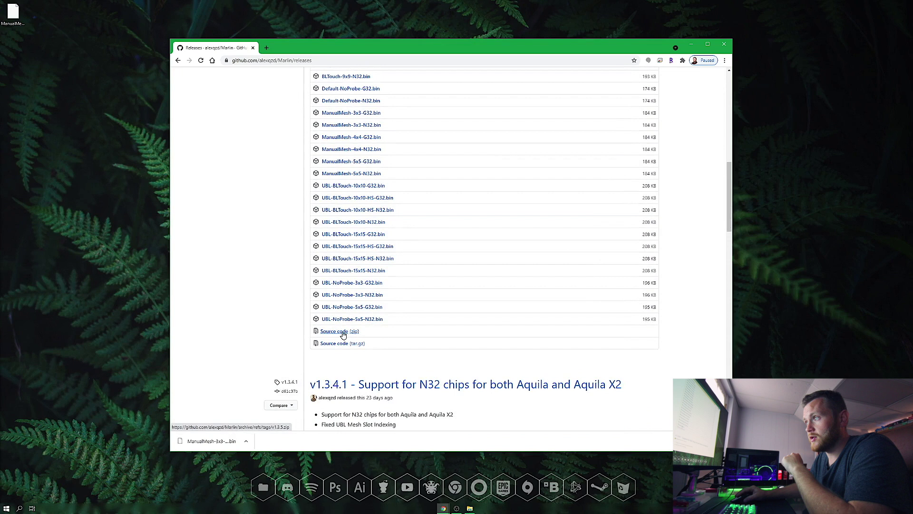
{"action": "left_click", "coordinate": [342, 333]}
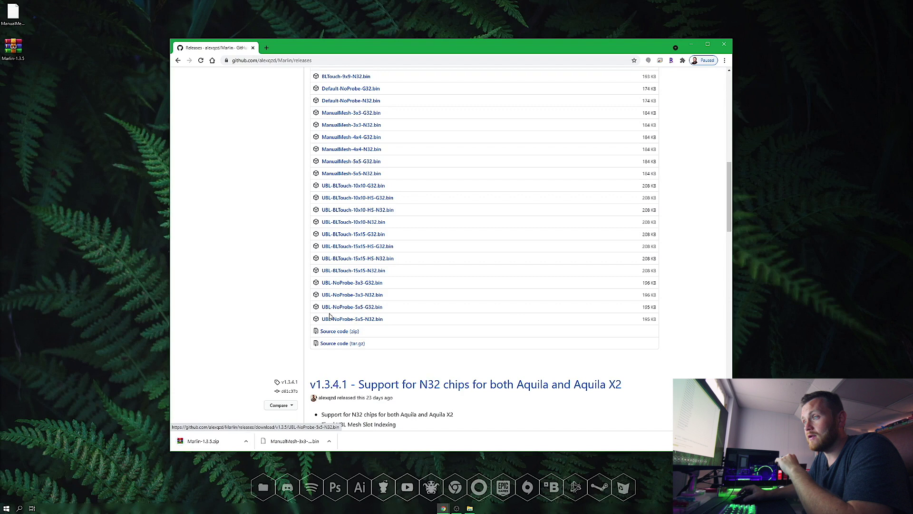
{"action": "scroll", "coordinate": [407, 240], "scroll_direction": "up", "scroll_amount": 4}
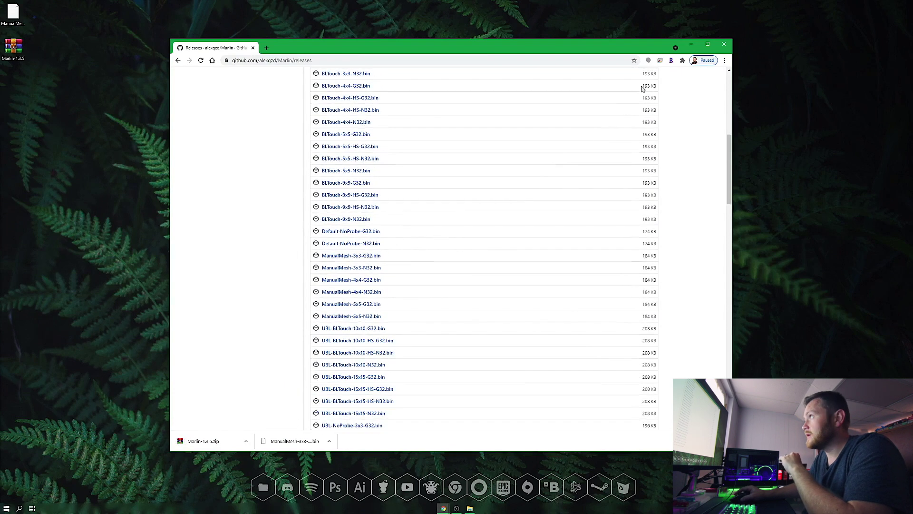
{"action": "left_click", "coordinate": [691, 44]}
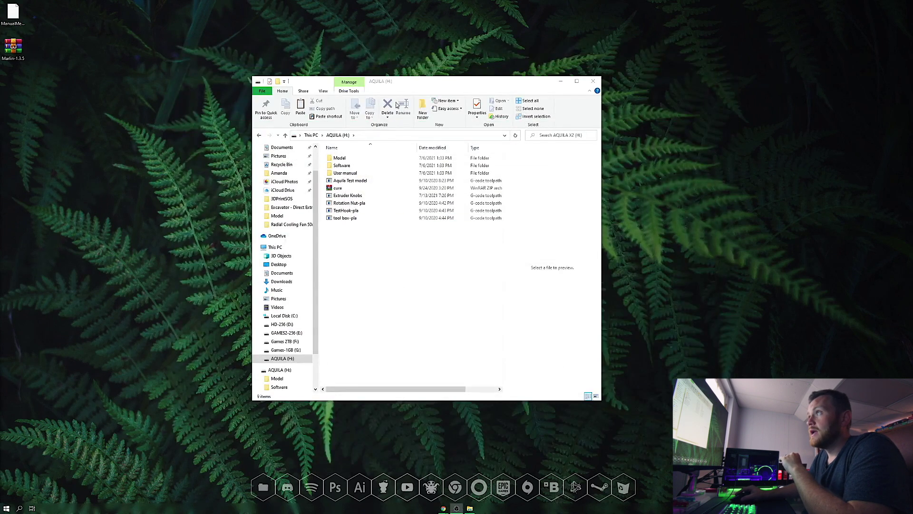
Create a new desktop folder named SD
{"action": "left_click_drag", "start_coordinate": [397, 81], "coordinate": [414, 72]}
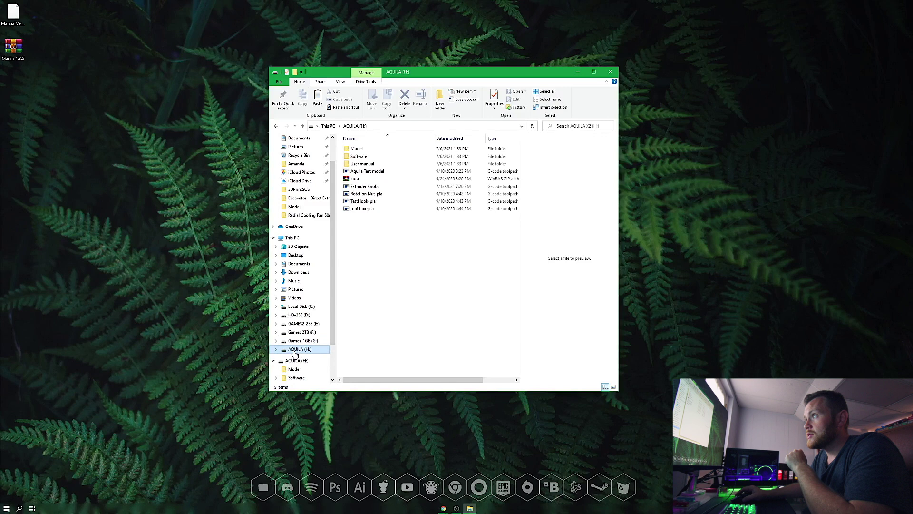
{"action": "right_click", "coordinate": [142, 341]}
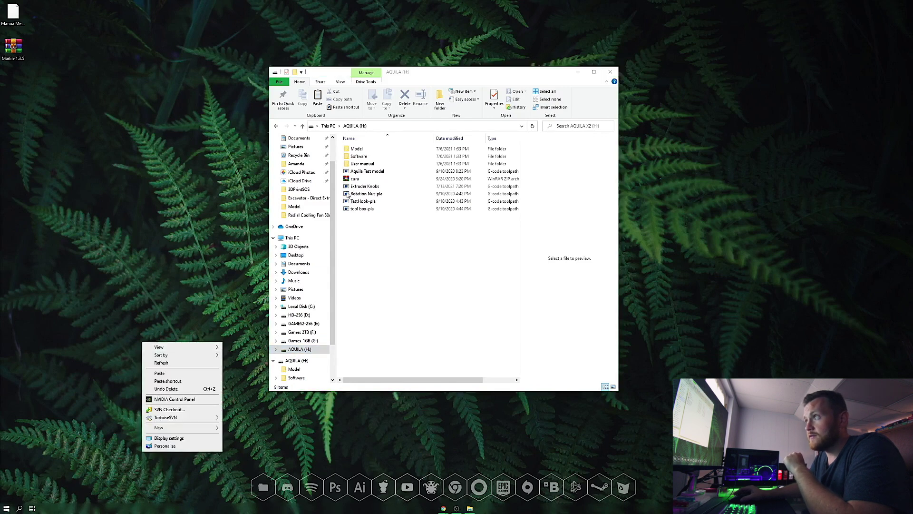
{"action": "mouse_move", "coordinate": [173, 428]}
{"action": "left_click", "coordinate": [247, 347]}
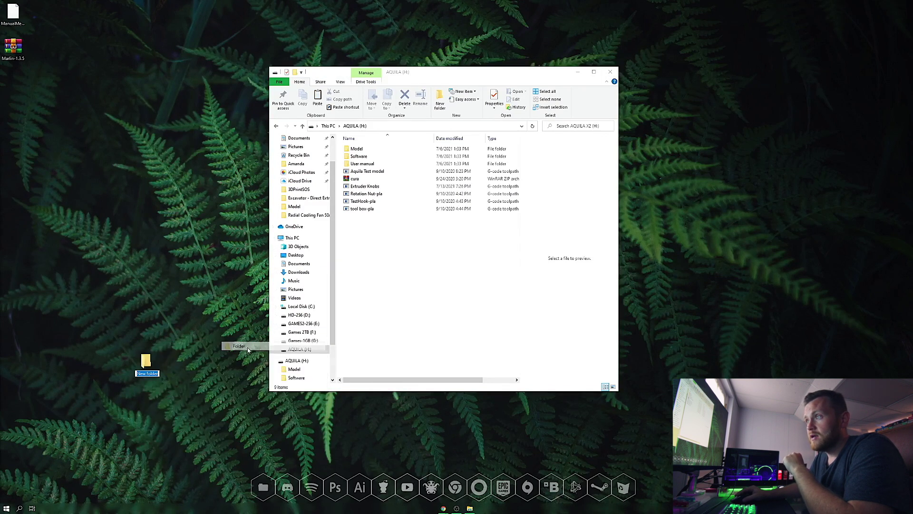
{"action": "type", "text": "SD"}
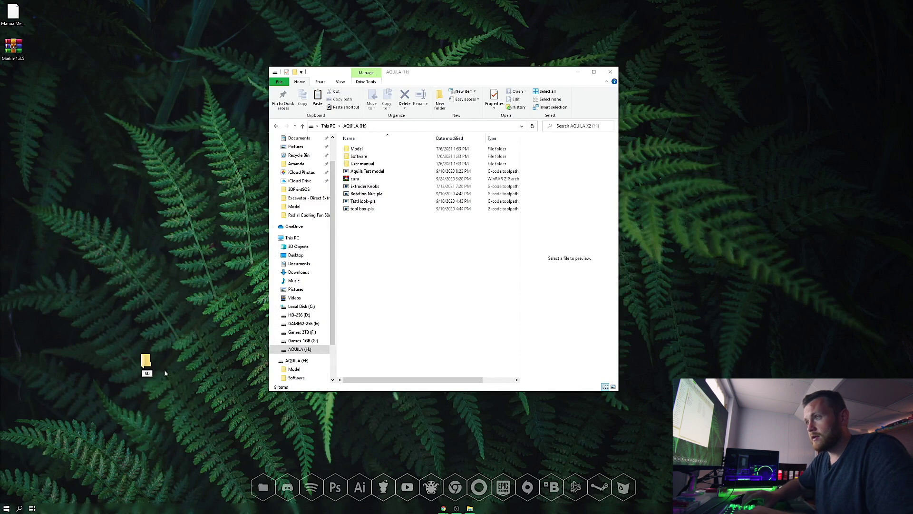
{"action": "key", "text": "Return"}
Copy all 9 items from the AQUILA (H:) card into the SD folder
{"action": "left_click", "coordinate": [350, 236]}
{"action": "left_click_drag", "start_coordinate": [350, 236], "coordinate": [147, 362]}
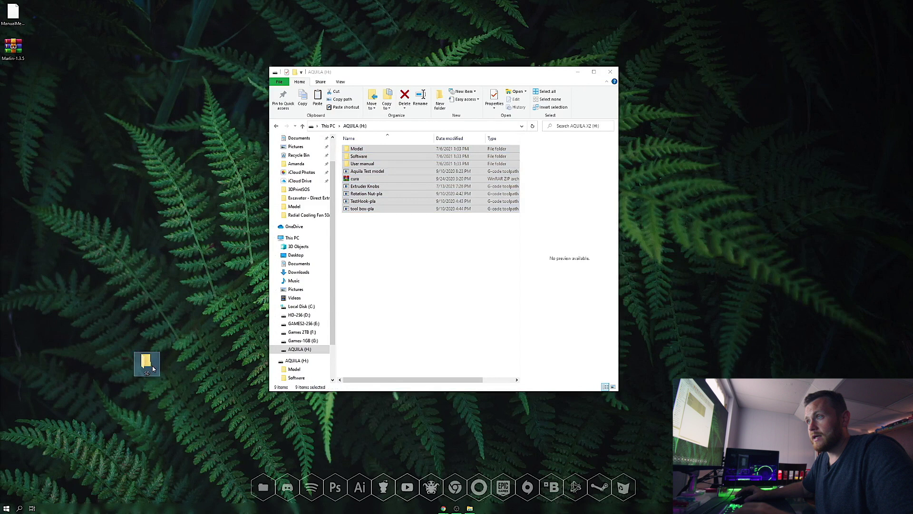
{"action": "left_click_drag", "start_coordinate": [153, 368], "coordinate": [153, 369]}
{"action": "left_click_drag", "start_coordinate": [462, 155], "coordinate": [452, 353]}
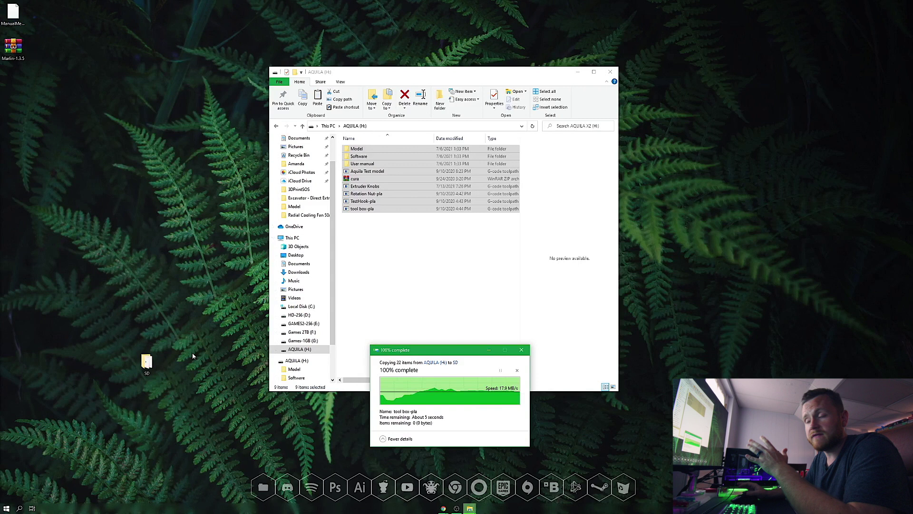
Quick-format AQUILA (H:) as FAT32 with 4096-byte allocation, confirm the erase, and close the Format window
{"action": "left_click", "coordinate": [394, 246]}
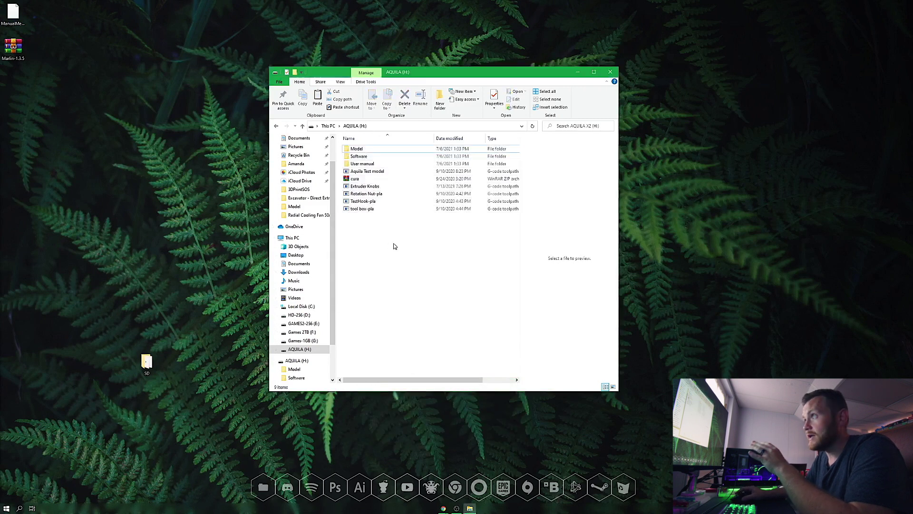
{"action": "right_click", "coordinate": [307, 352]}
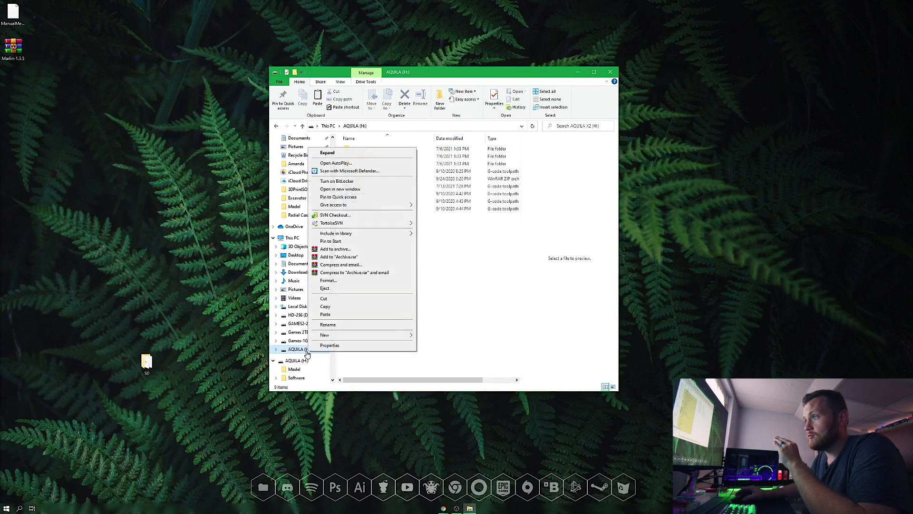
{"action": "left_click", "coordinate": [335, 282]}
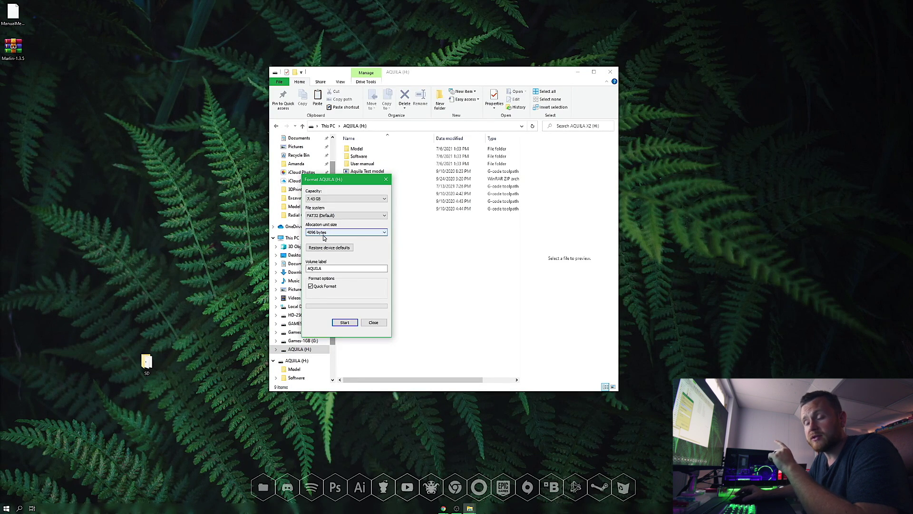
{"action": "left_click", "coordinate": [346, 323]}
{"action": "left_click", "coordinate": [477, 257]}
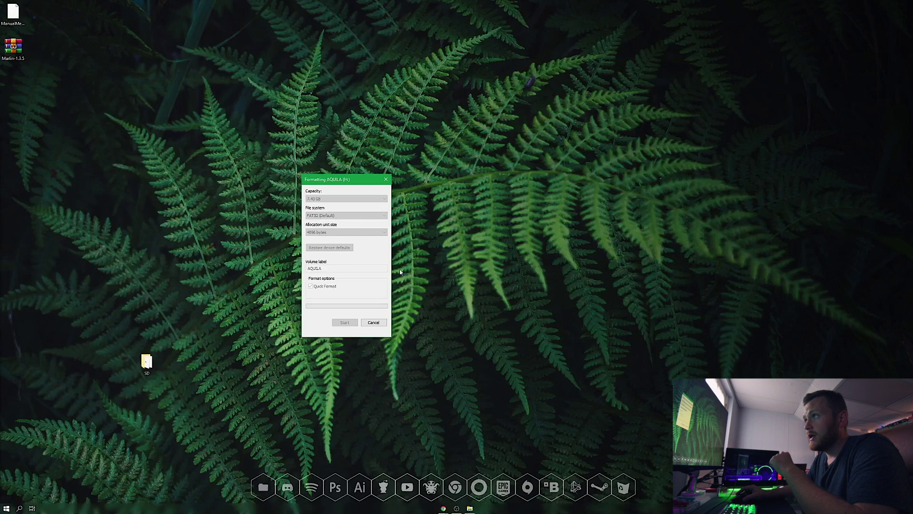
{"action": "left_click", "coordinate": [500, 254]}
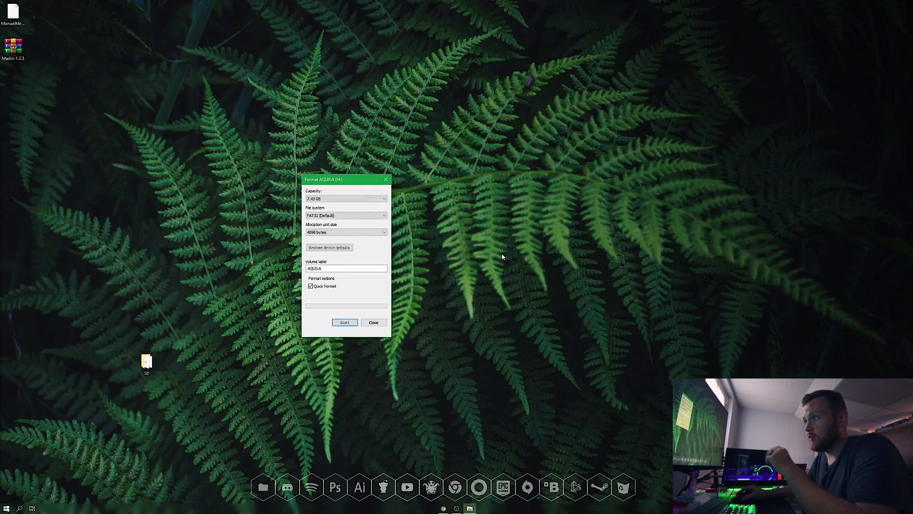
{"action": "left_click", "coordinate": [374, 323]}
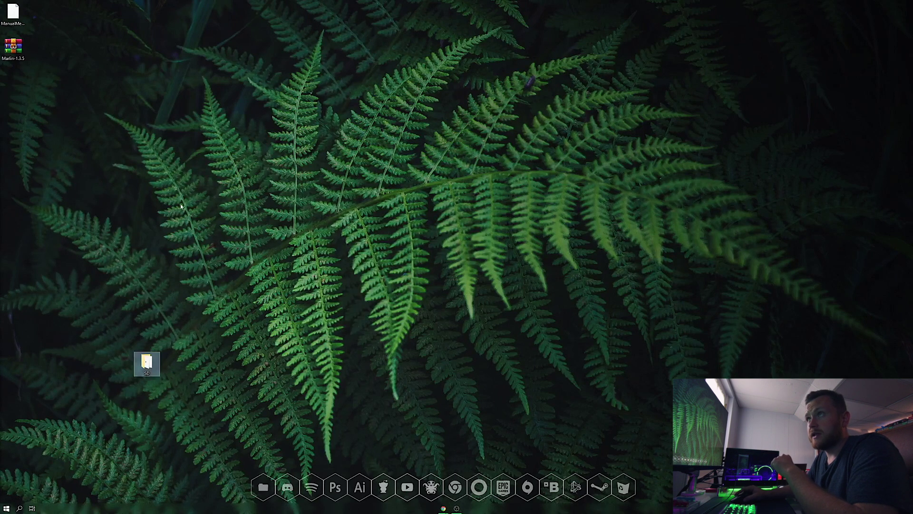
Extract Marlin-1.3.5.zip with WinRAR onto the desktop and open the resulting Marlin-1.3.5 folder
{"action": "left_click_drag", "start_coordinate": [17, 52], "coordinate": [100, 55]}
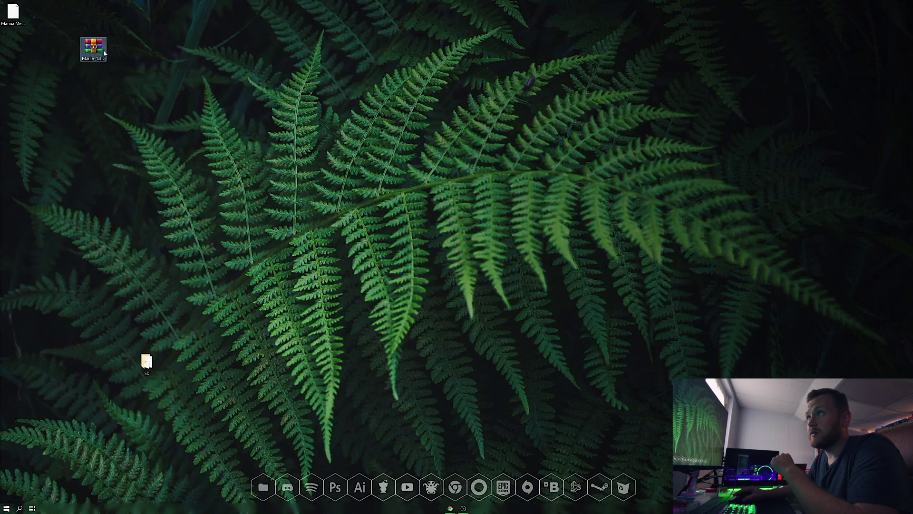
{"action": "right_click", "coordinate": [98, 49]}
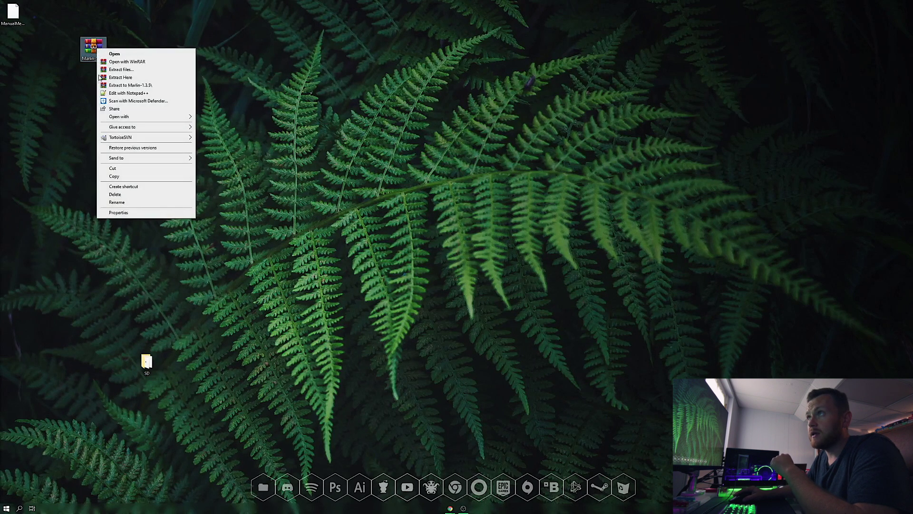
{"action": "left_click", "coordinate": [136, 78]}
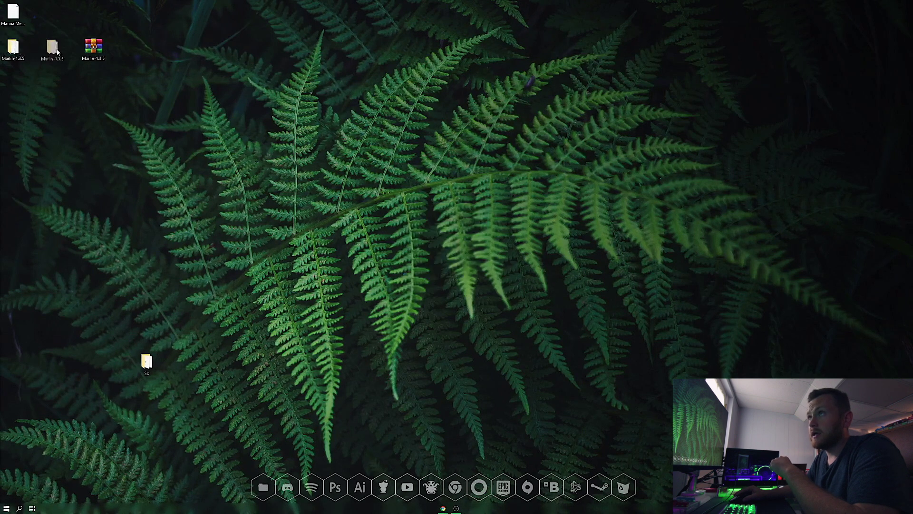
{"action": "left_click_drag", "start_coordinate": [56, 50], "coordinate": [64, 41]}
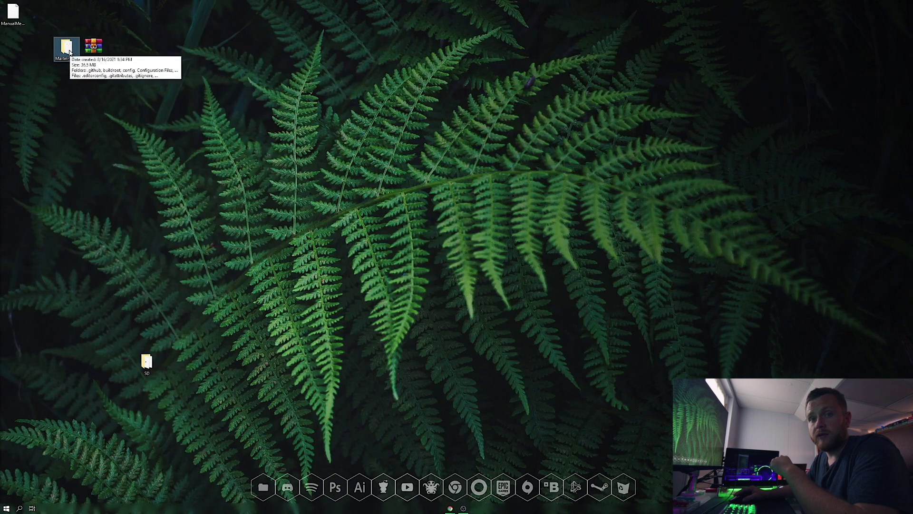
{"action": "double_click", "coordinate": [67, 47]}
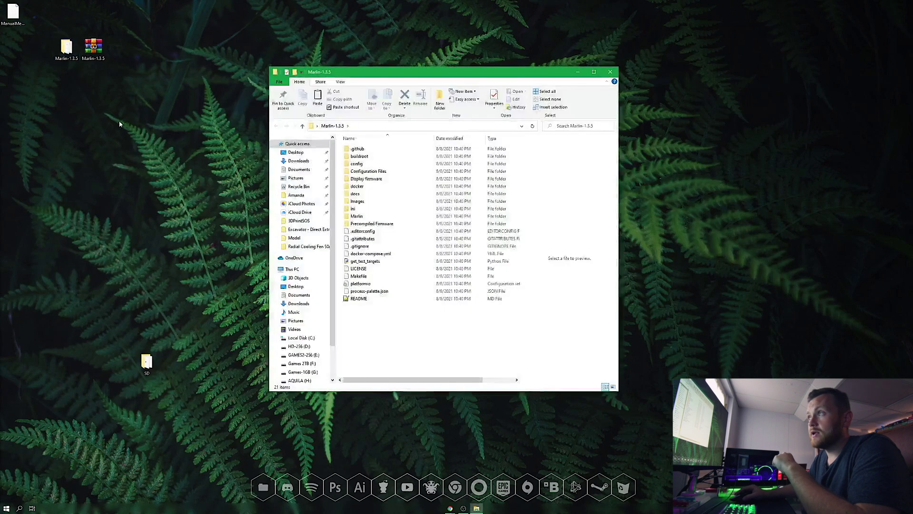
Browse into Display firmware > Firmware Sets and inspect the DWIN_SET (Voxelab Red) files
{"action": "double_click", "coordinate": [369, 180]}
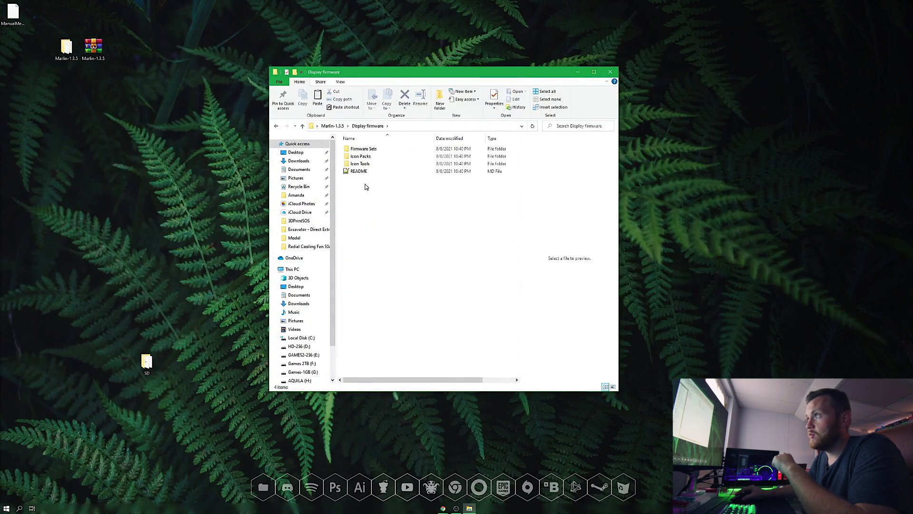
{"action": "double_click", "coordinate": [364, 149]}
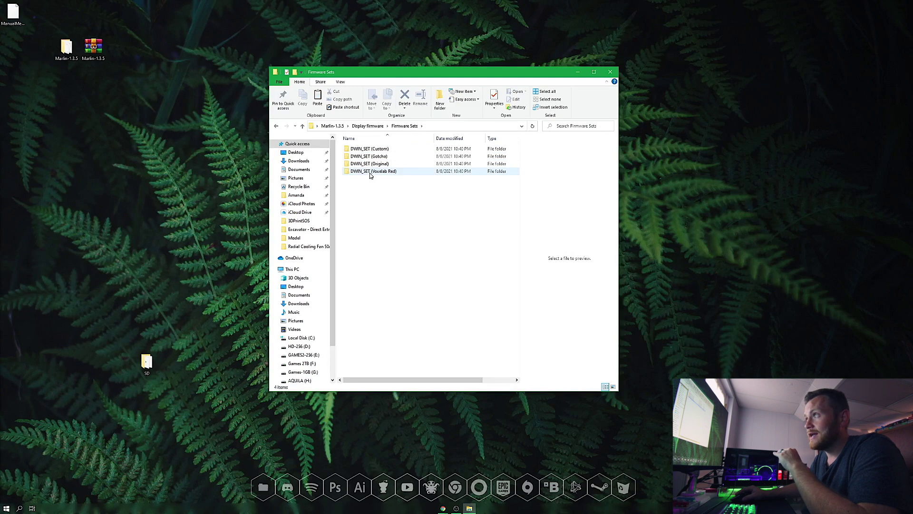
{"action": "double_click", "coordinate": [370, 172]}
{"action": "left_click", "coordinate": [497, 160]}
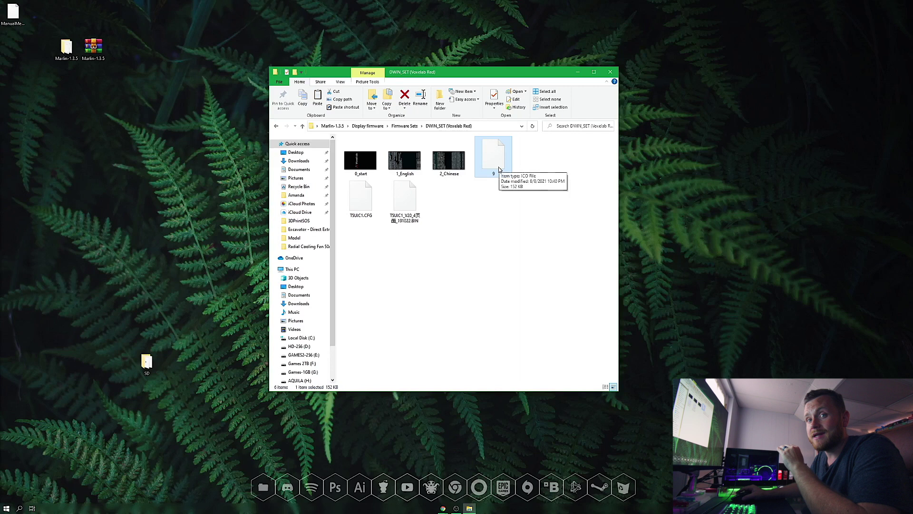
Copy the DWIN_SET (Voxelab Red) folder from Firmware Sets and close Explorer
{"action": "left_click", "coordinate": [302, 126]}
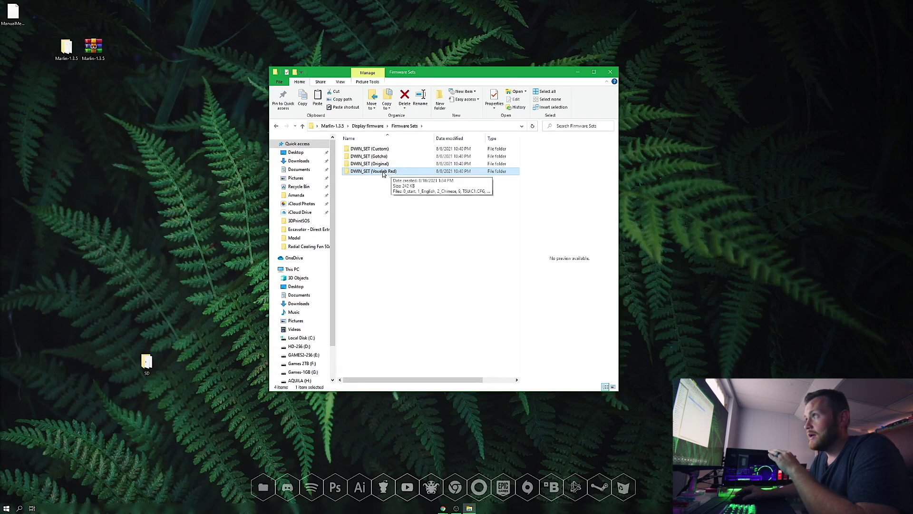
{"action": "right_click", "coordinate": [367, 175]}
{"action": "left_click", "coordinate": [404, 358]}
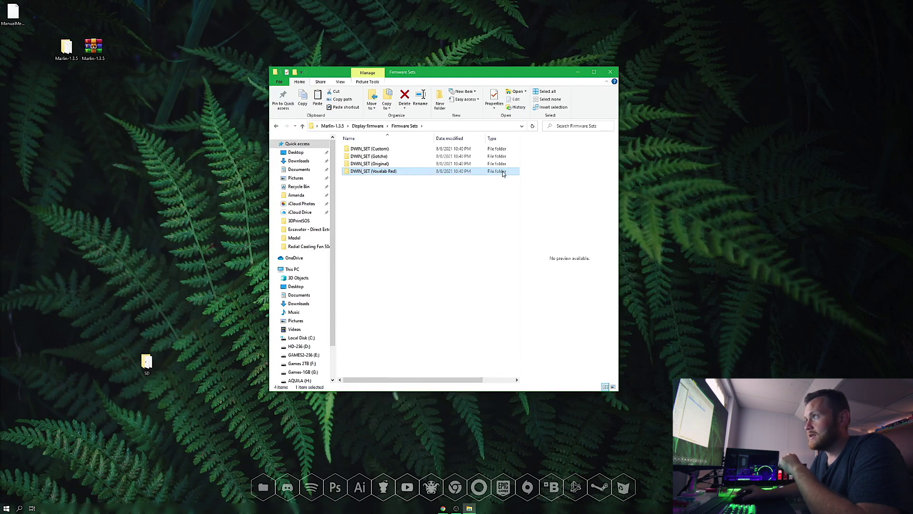
{"action": "left_click", "coordinate": [611, 72]}
Paste the DWIN_SET (Voxelab Red) folder onto the desktop and arrange it beside ManualMesh-3x3-G32.bin
{"action": "right_click", "coordinate": [108, 109]}
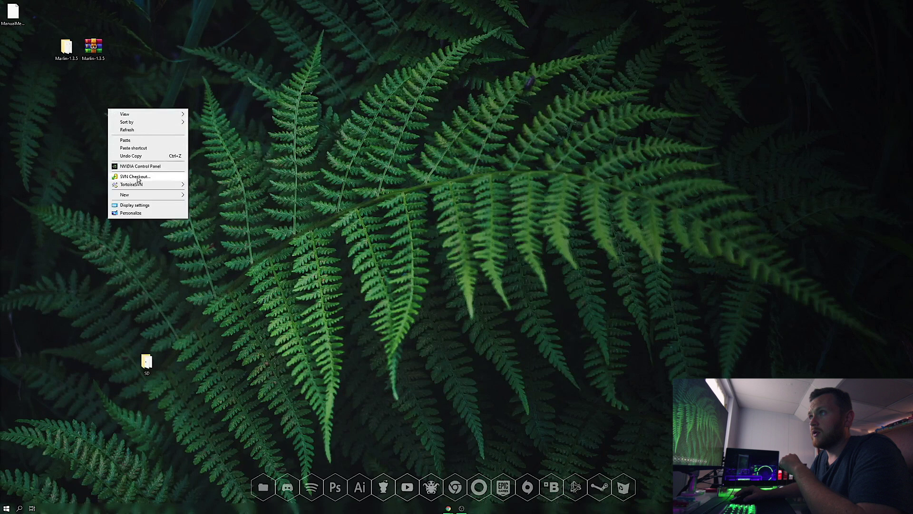
{"action": "left_click", "coordinate": [138, 141]}
{"action": "left_click_drag", "start_coordinate": [54, 24], "coordinate": [499, 51]}
{"action": "left_click_drag", "start_coordinate": [119, 86], "coordinate": [343, 189]}
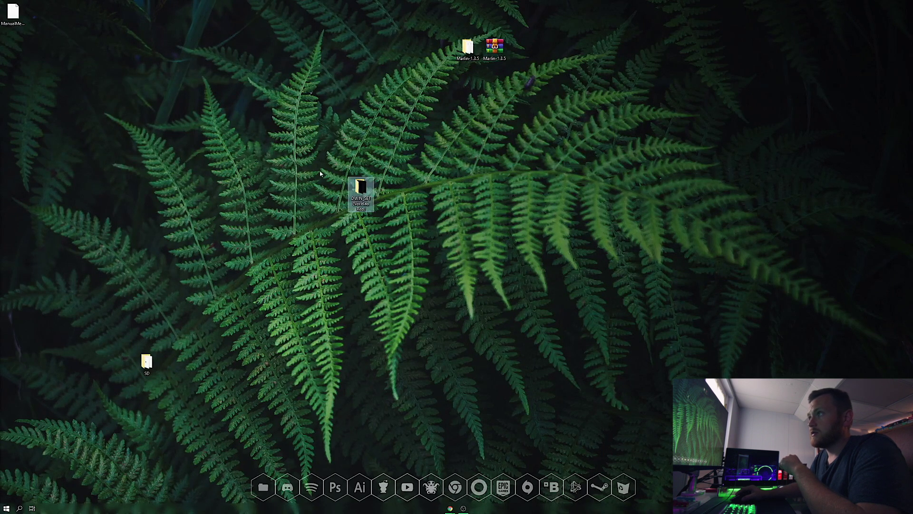
{"action": "left_click_drag", "start_coordinate": [14, 15], "coordinate": [335, 190]}
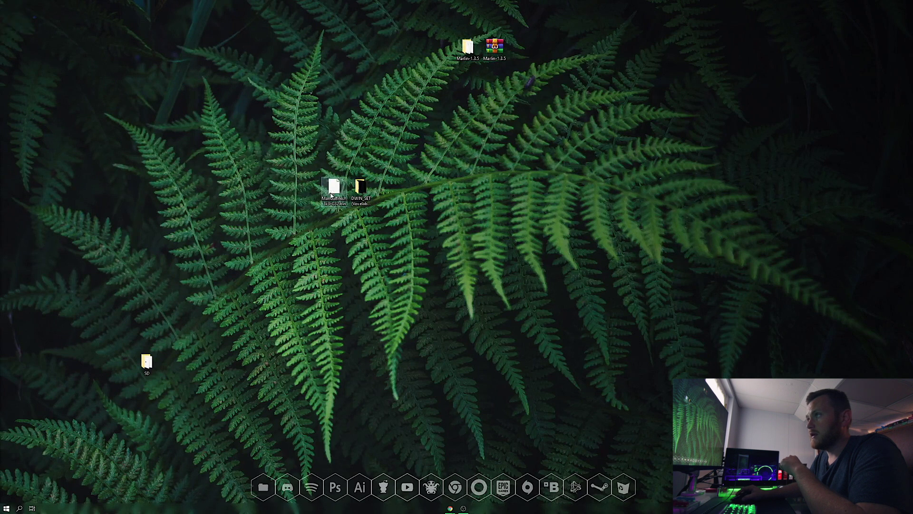
Create a desktop folder named firmware and move ManualMesh-3x3-G32.bin into it
{"action": "right_click", "coordinate": [331, 231]}
{"action": "mouse_move", "coordinate": [354, 316]}
{"action": "left_click", "coordinate": [432, 316]}
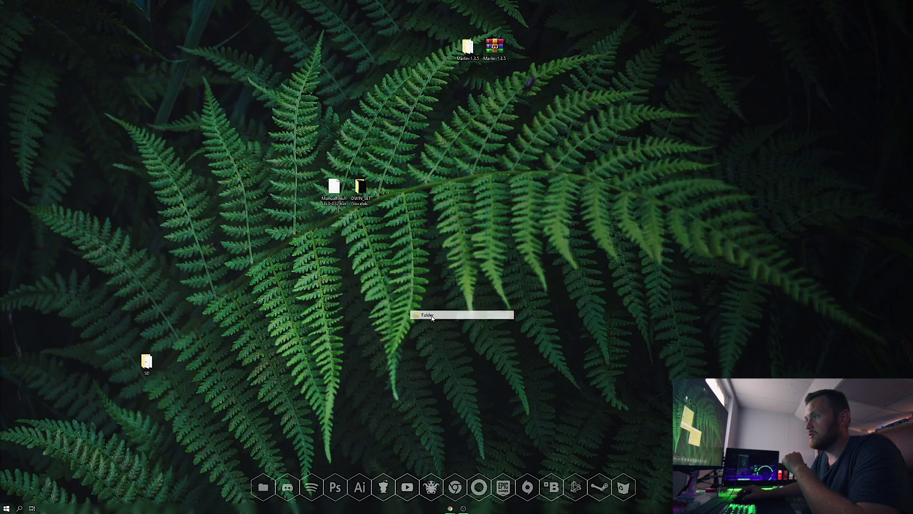
{"action": "type", "text": "firmware"}
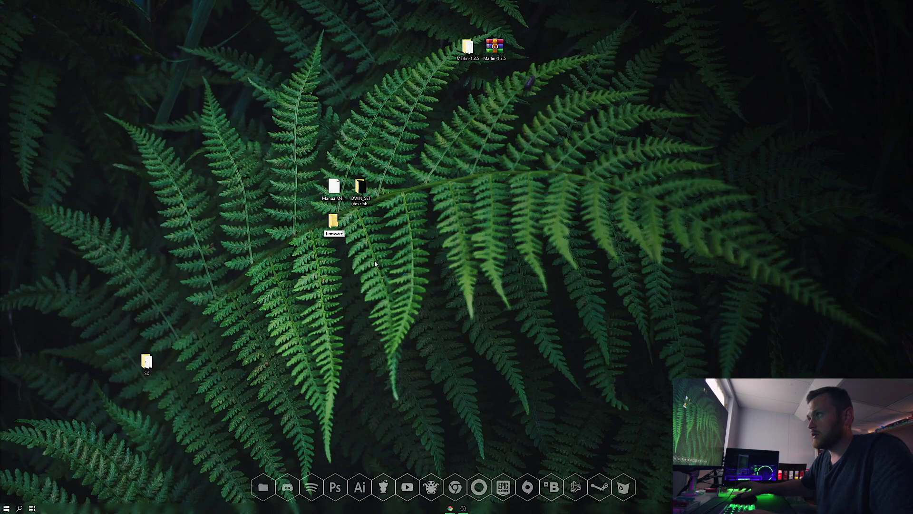
{"action": "mouse_move", "coordinate": [334, 187]}
{"action": "left_mouse_down"}
{"action": "mouse_move", "coordinate": [340, 224]}
{"action": "mouse_move", "coordinate": [334, 192]}
{"action": "left_mouse_up"}
{"action": "left_click_drag", "start_coordinate": [399, 216], "coordinate": [331, 190]}
{"action": "left_click", "coordinate": [333, 191]}
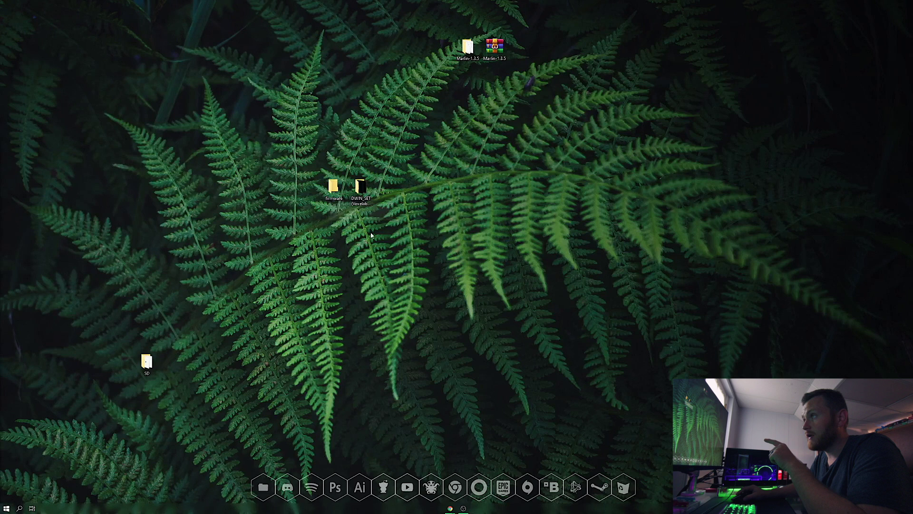
Rename the pasted display folder to DWIN_SET and reopen File Explorer
{"action": "left_click", "coordinate": [363, 204]}
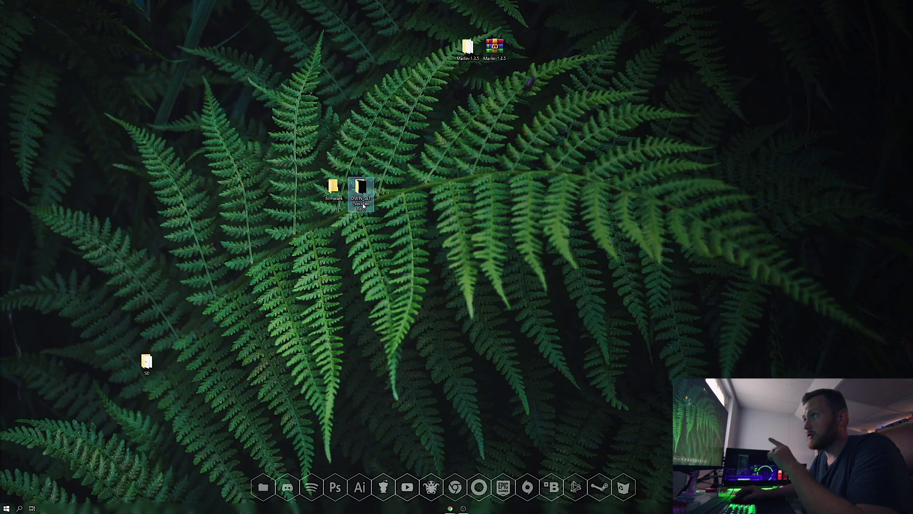
{"action": "key", "text": "F2"}
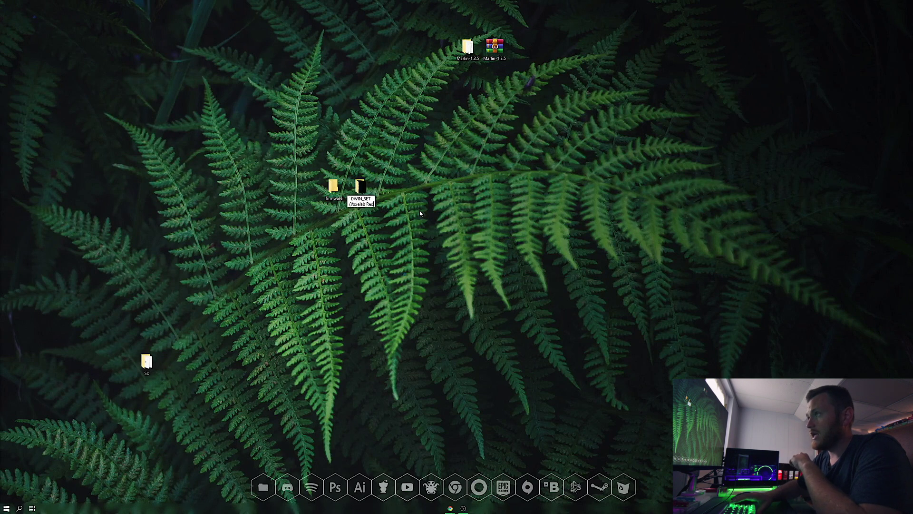
{"action": "key", "text": "BackSpace"}
{"action": "key", "text": "BackSpace"}
{"action": "key", "text": "BackSpace"}
{"action": "key", "text": "BackSpace"}
{"action": "key", "text": "BackSpace"}
{"action": "key", "text": "BackSpace"}
{"action": "key", "text": "BackSpace"}
{"action": "key", "text": "BackSpace"}
{"action": "key", "text": "BackSpace"}
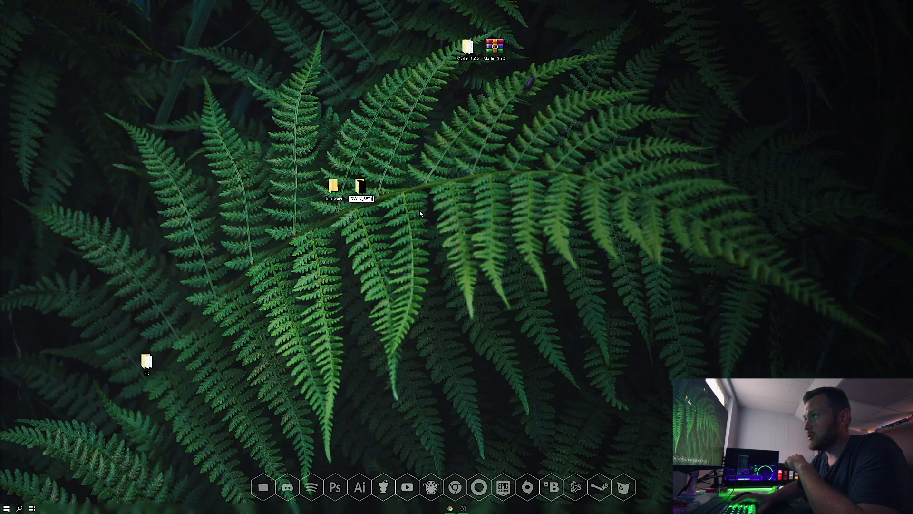
{"action": "key", "text": "Return"}
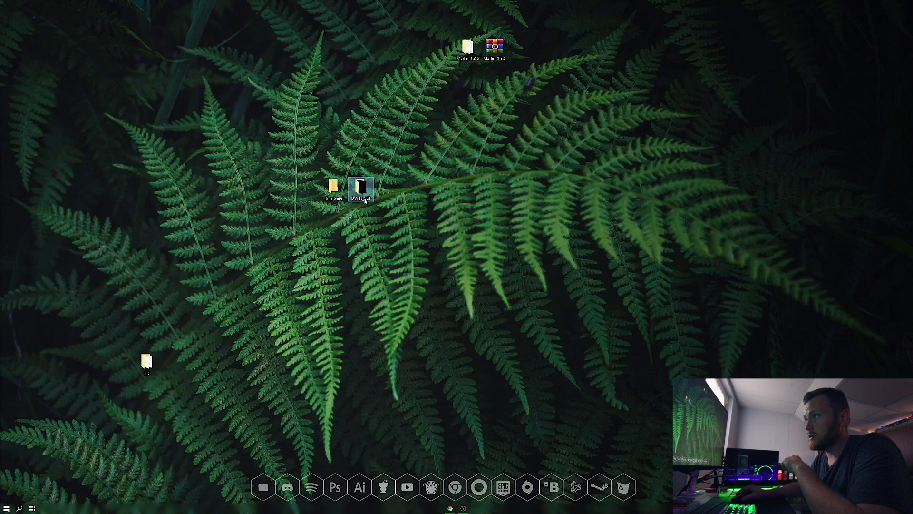
{"action": "left_click_drag", "start_coordinate": [316, 167], "coordinate": [414, 230]}
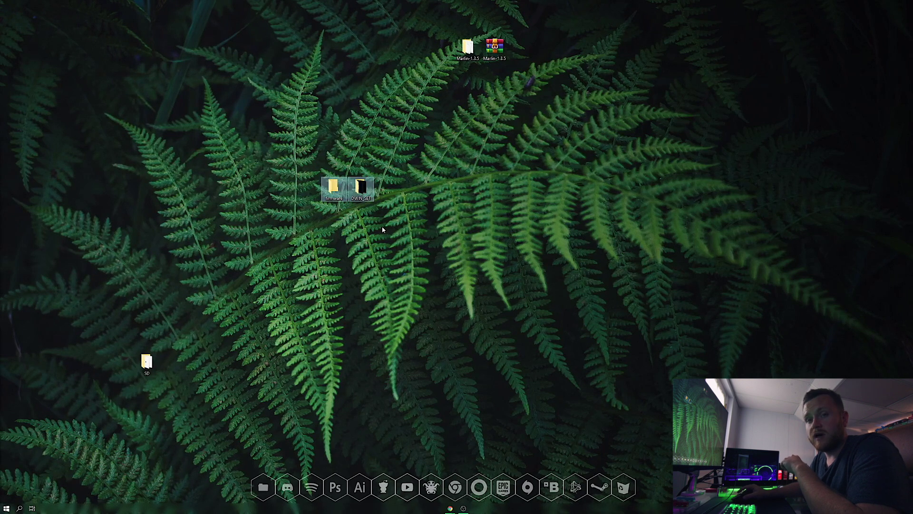
{"action": "left_click", "coordinate": [414, 247]}
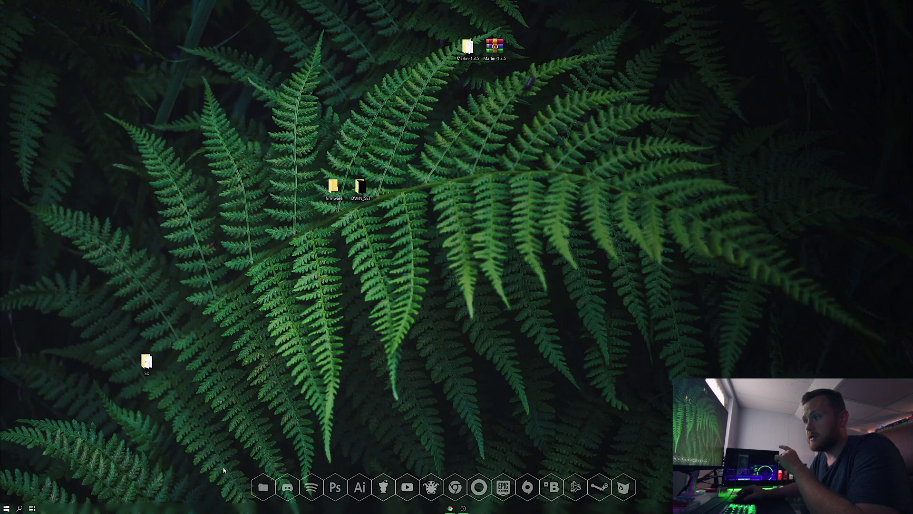
{"action": "left_click", "coordinate": [263, 488]}
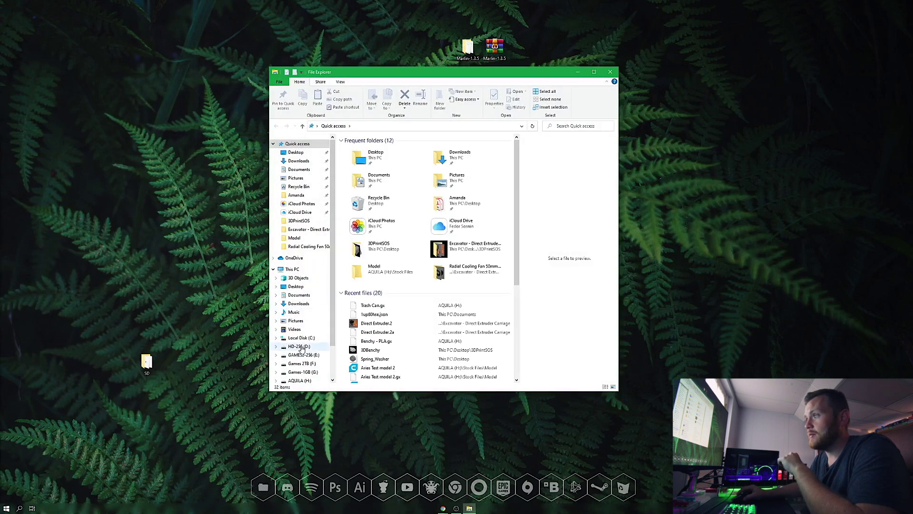
Drag the desktop firmware and DWIN_SET folders onto AQUILA (H:), then eject the SD card
{"action": "left_click", "coordinate": [299, 381]}
{"action": "left_click_drag", "start_coordinate": [448, 77], "coordinate": [566, 119]}
{"action": "left_click_drag", "start_coordinate": [319, 176], "coordinate": [528, 351]}
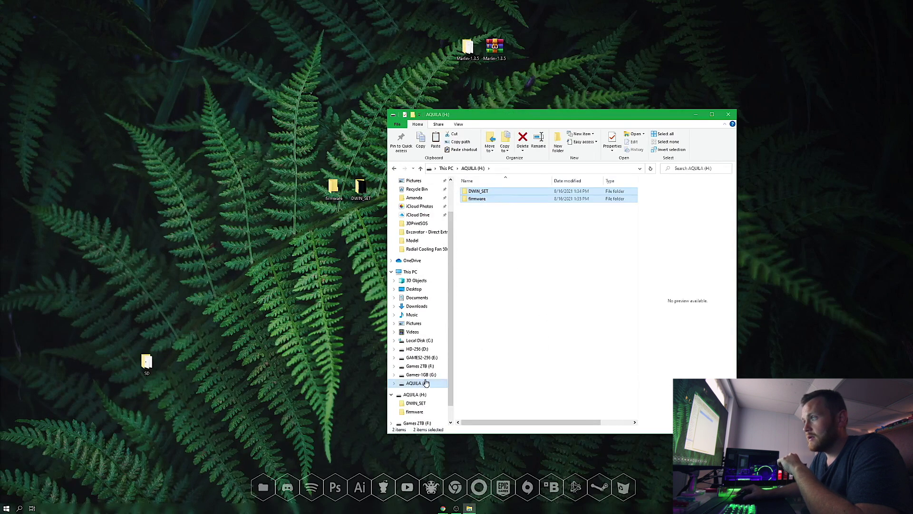
{"action": "right_click", "coordinate": [423, 385]}
{"action": "left_click", "coordinate": [448, 321]}
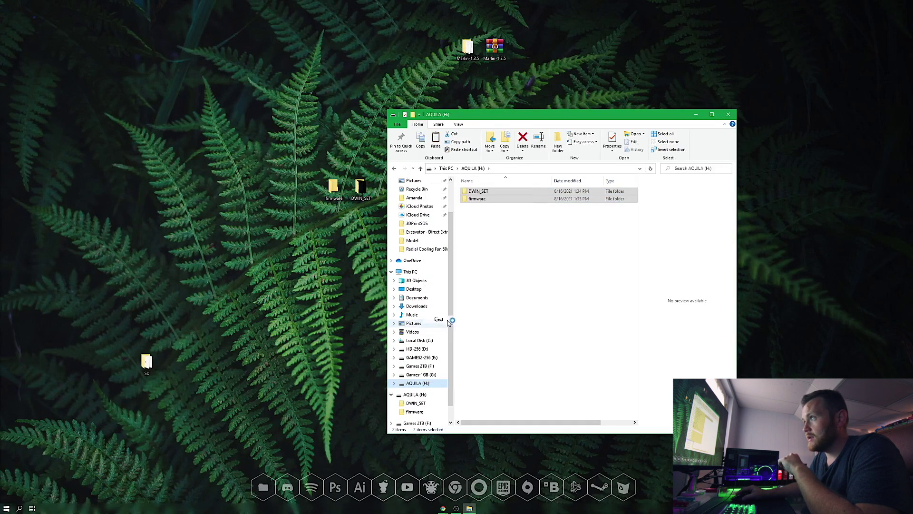